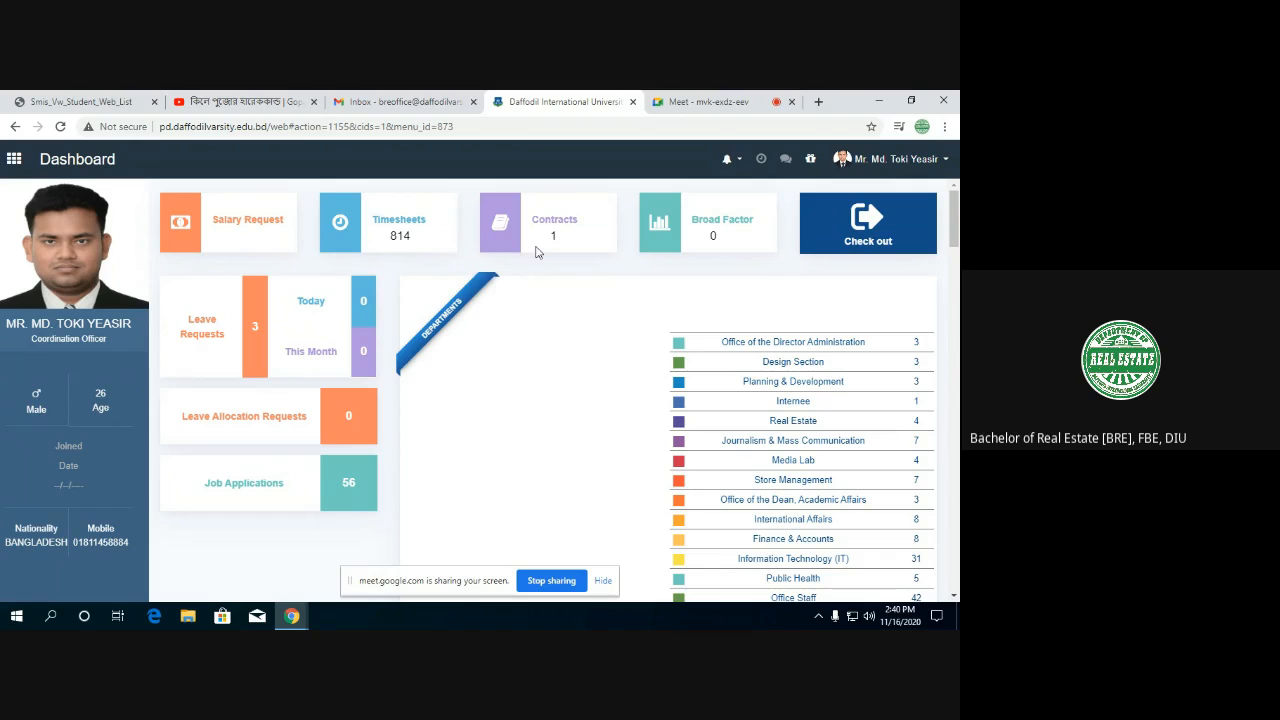
# Open diu.edu.bd in a new tab and follow STUDENTS to the Student Portal login page.
pyautogui.click(820, 102)
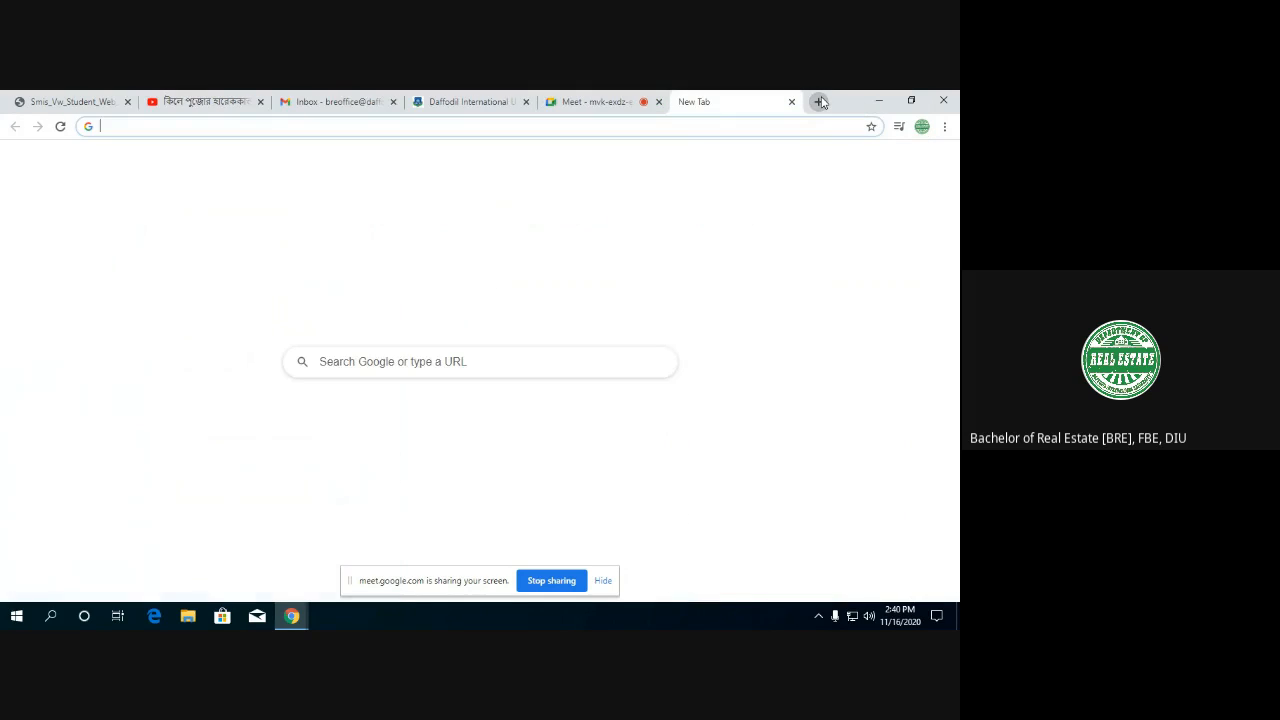
pyautogui.write('diu')
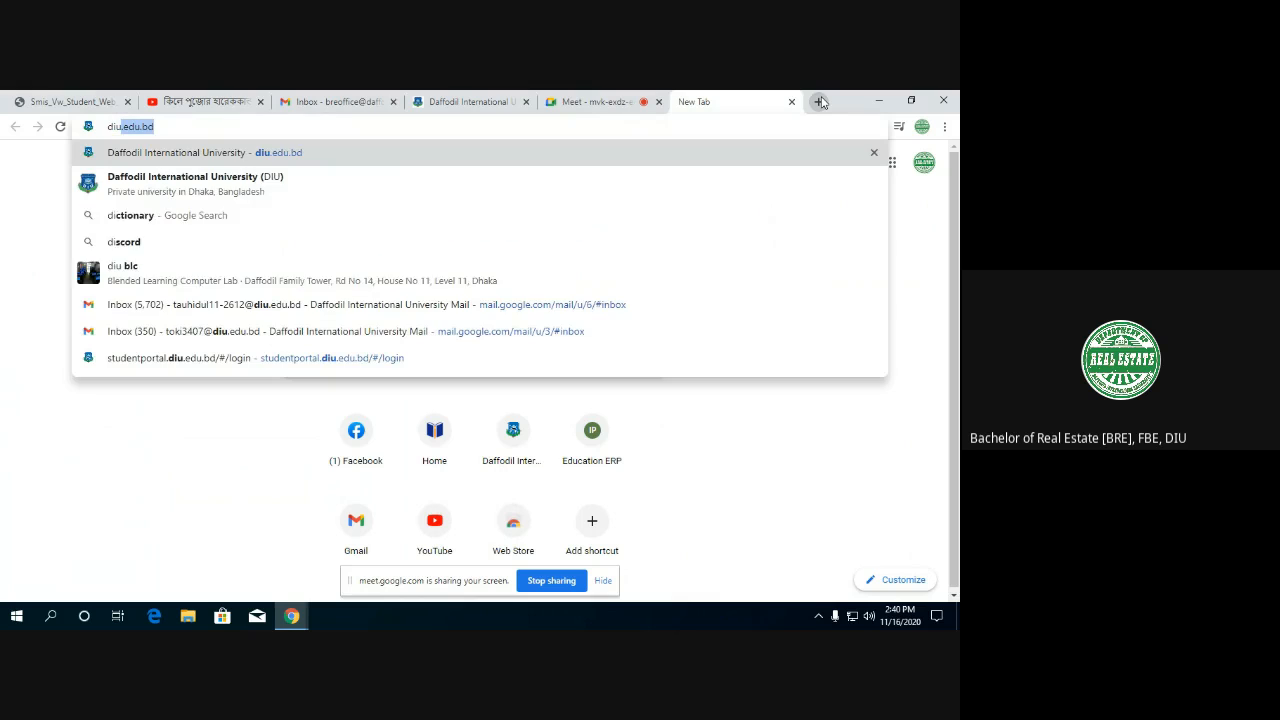
pyautogui.press('Return')
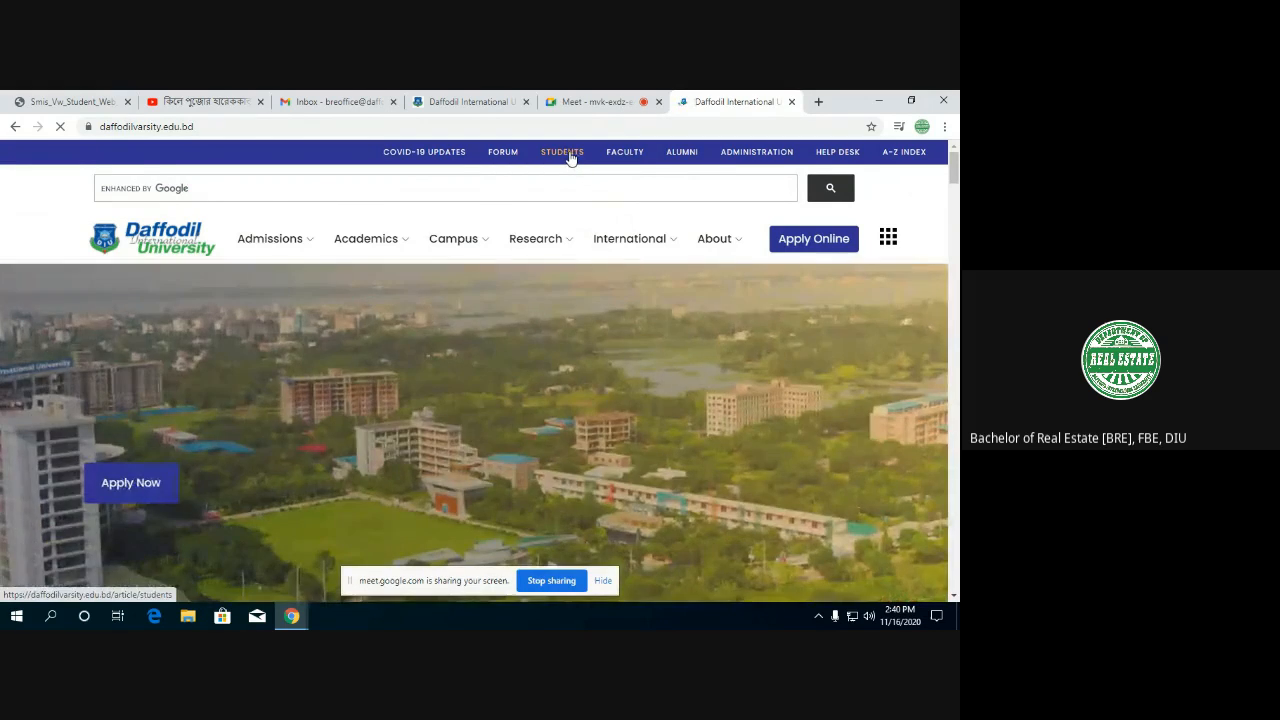
pyautogui.click(567, 155)
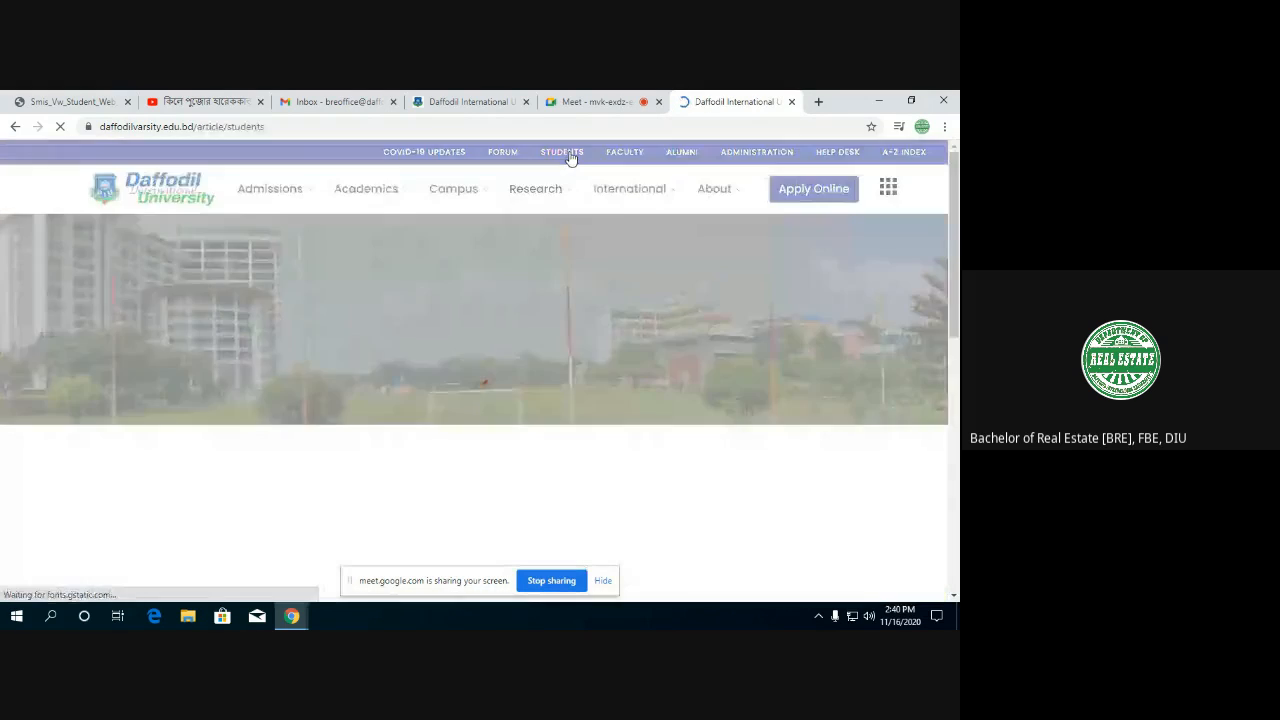
pyautogui.scroll(-2, 505, 314)
pyautogui.scroll(-3, 334, 304)
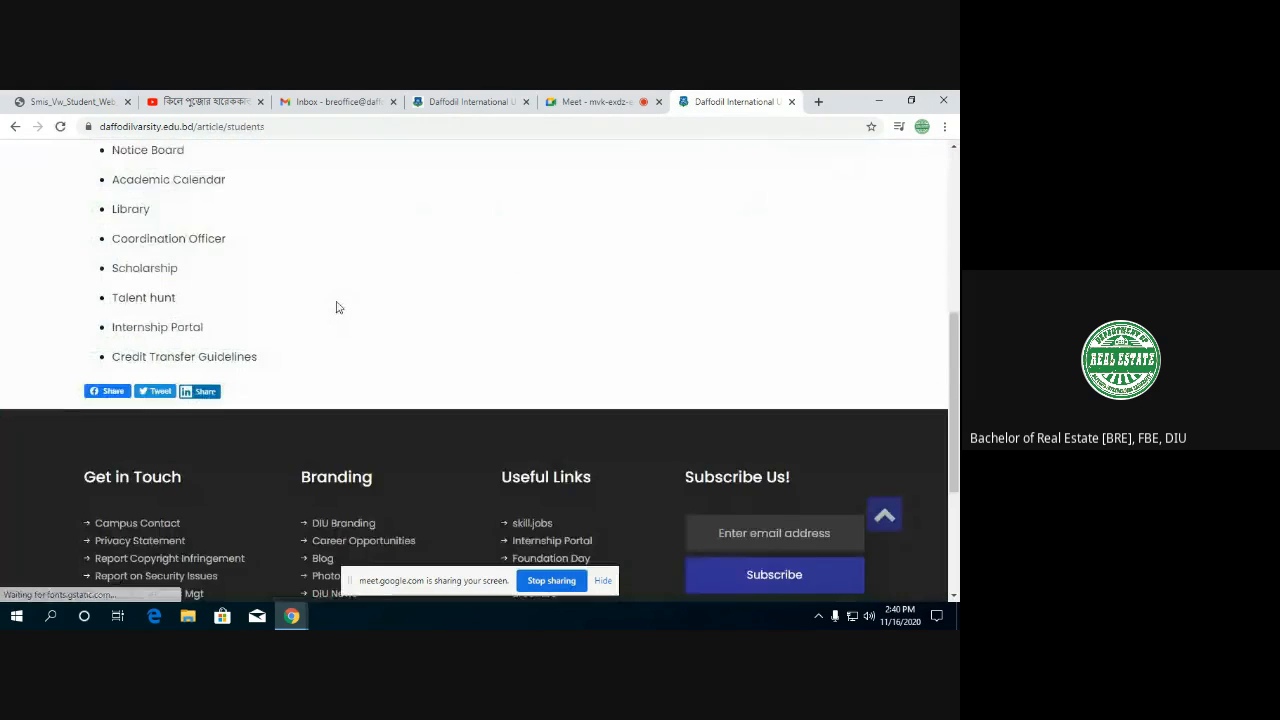
pyautogui.scroll(2, 328, 280)
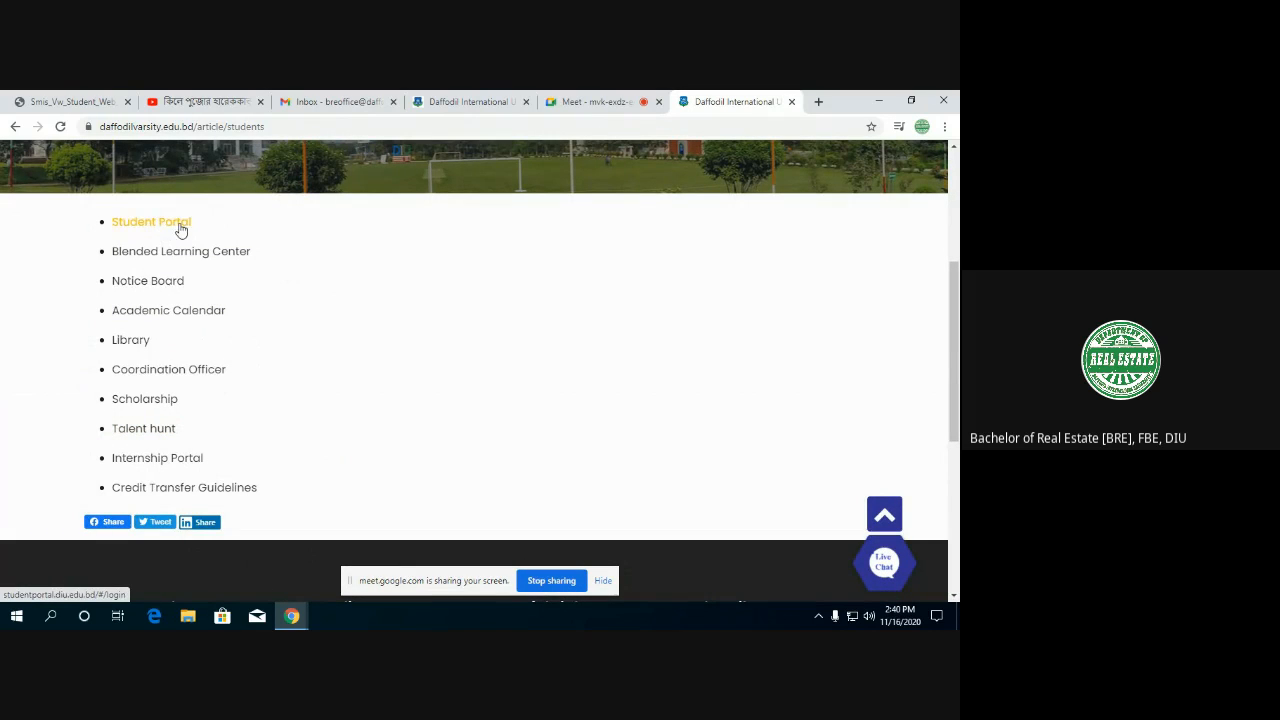
pyautogui.click(183, 223)
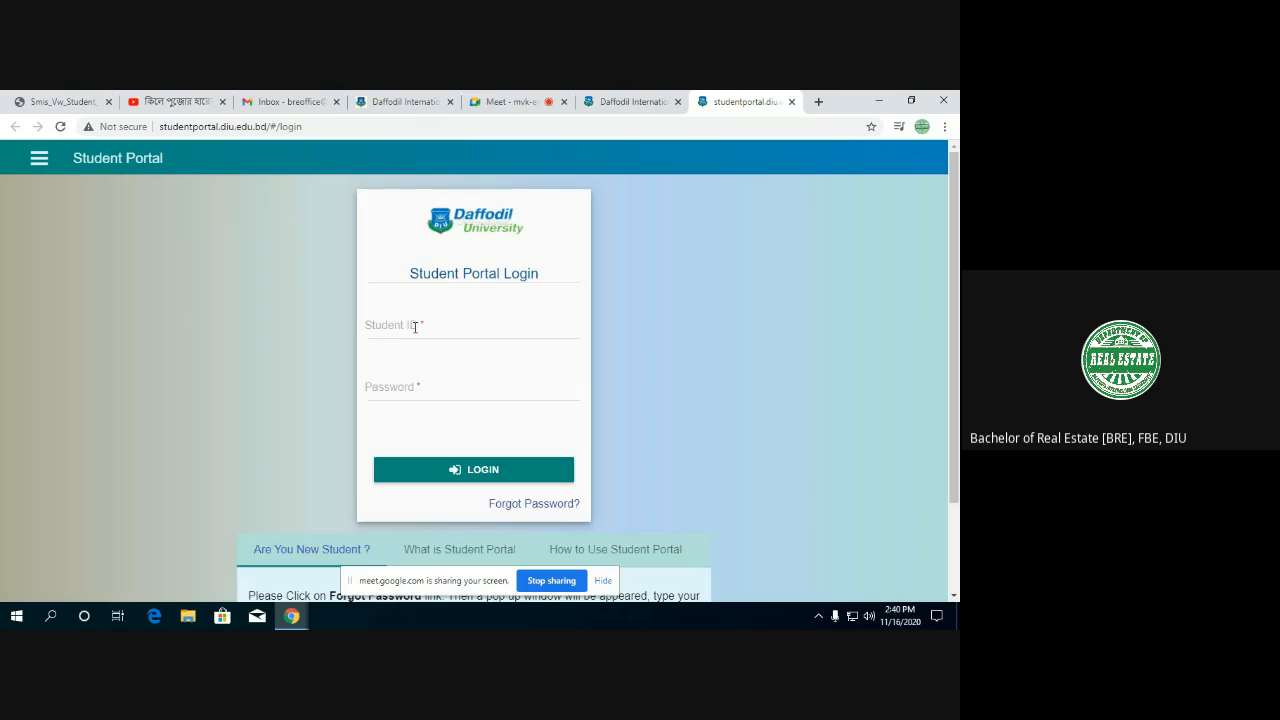
# Enter the student ID and password in the login form, reloading the page twice along the way.
pyautogui.click(415, 327)
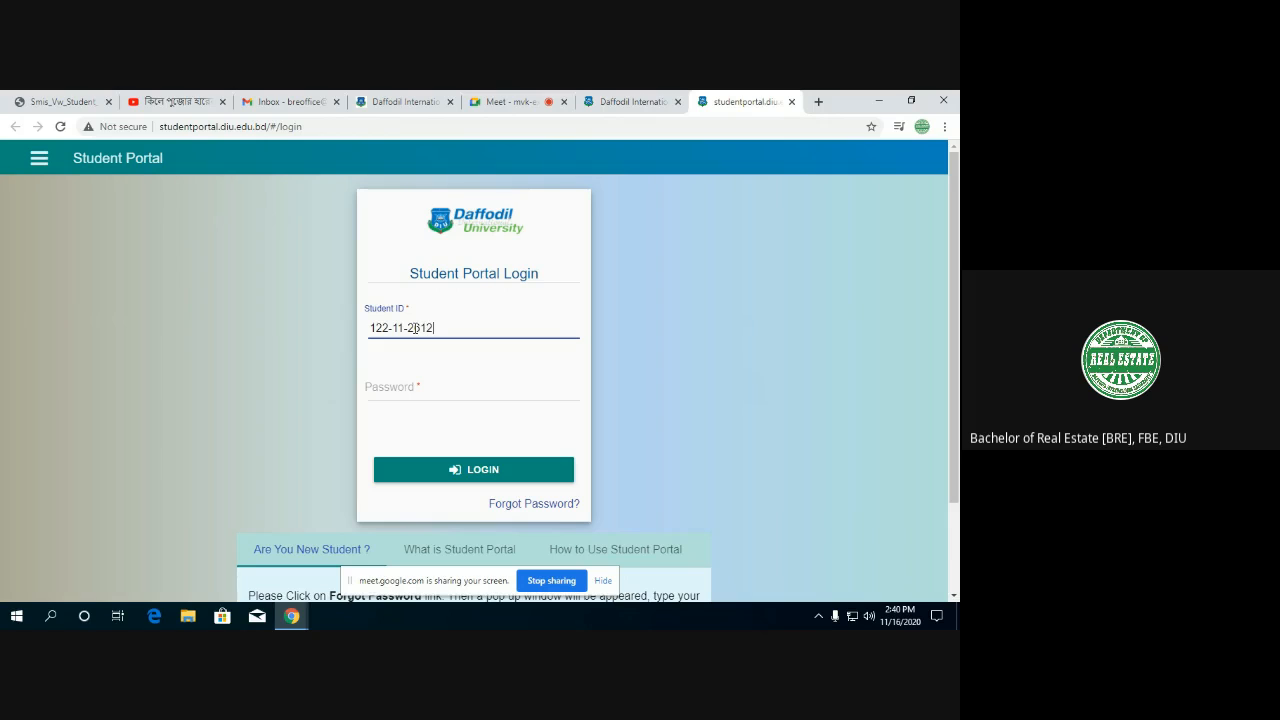
pyautogui.click(60, 126)
pyautogui.click(411, 322)
pyautogui.click(60, 126)
pyautogui.click(410, 324)
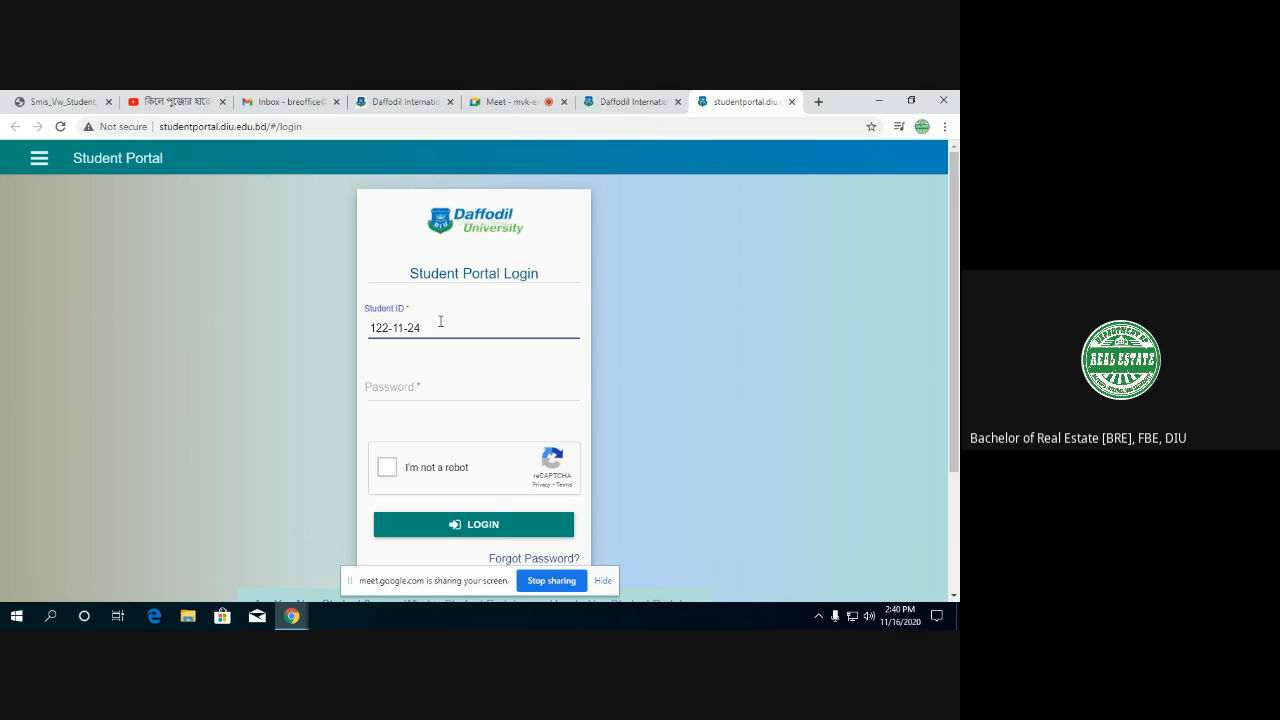
pyautogui.click(416, 397)
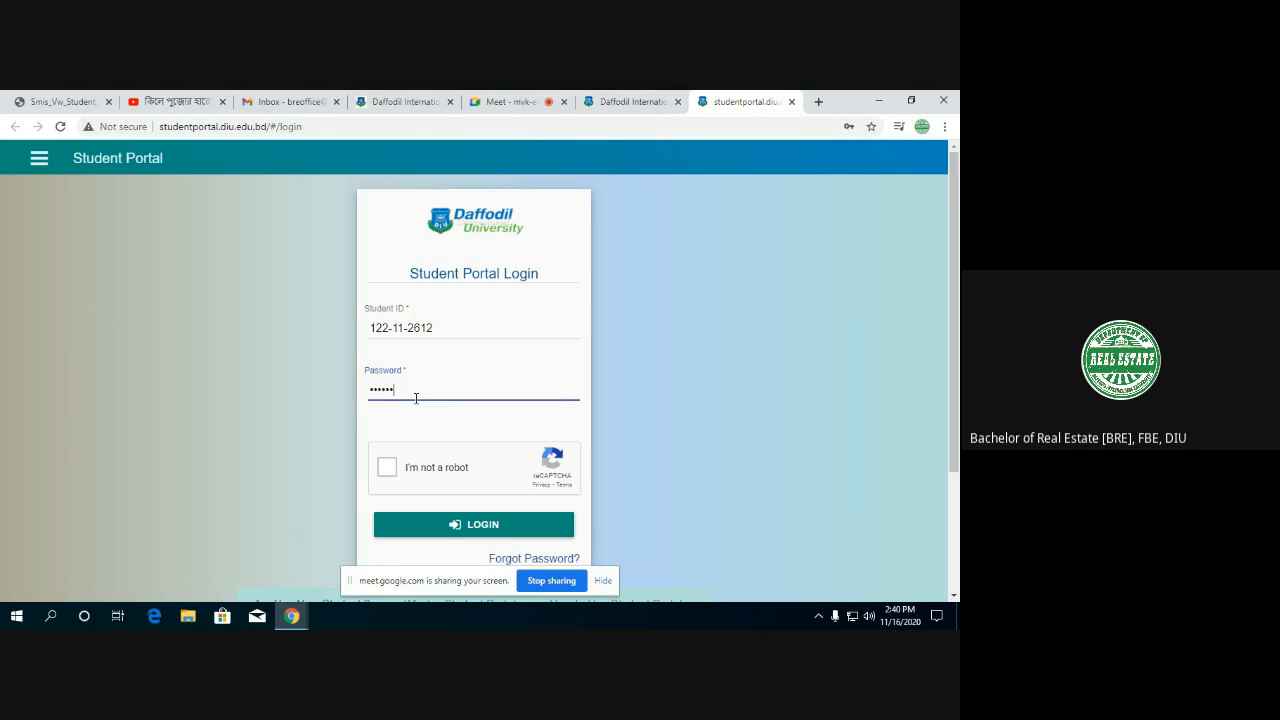
# Pass the crosswalk image captcha and attempt login, which is rejected as incorrect.
pyautogui.click(389, 472)
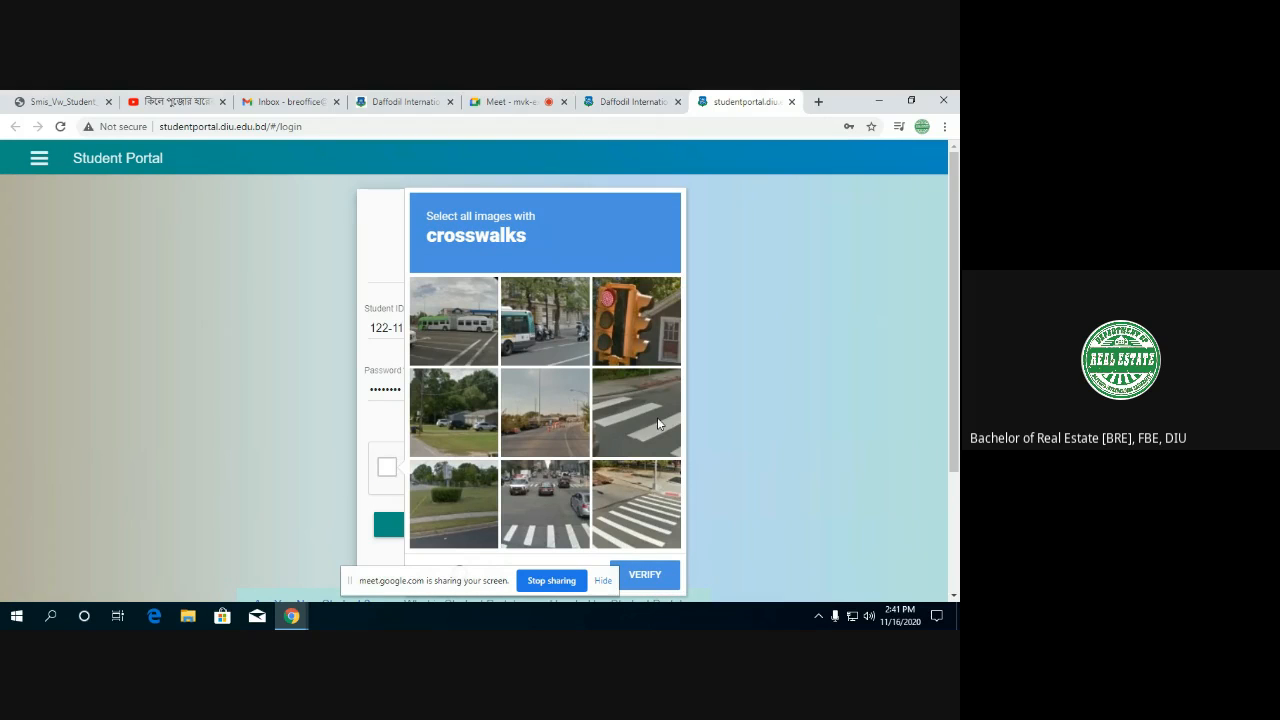
pyautogui.click(652, 418)
pyautogui.click(647, 512)
pyautogui.click(558, 516)
pyautogui.click(419, 317)
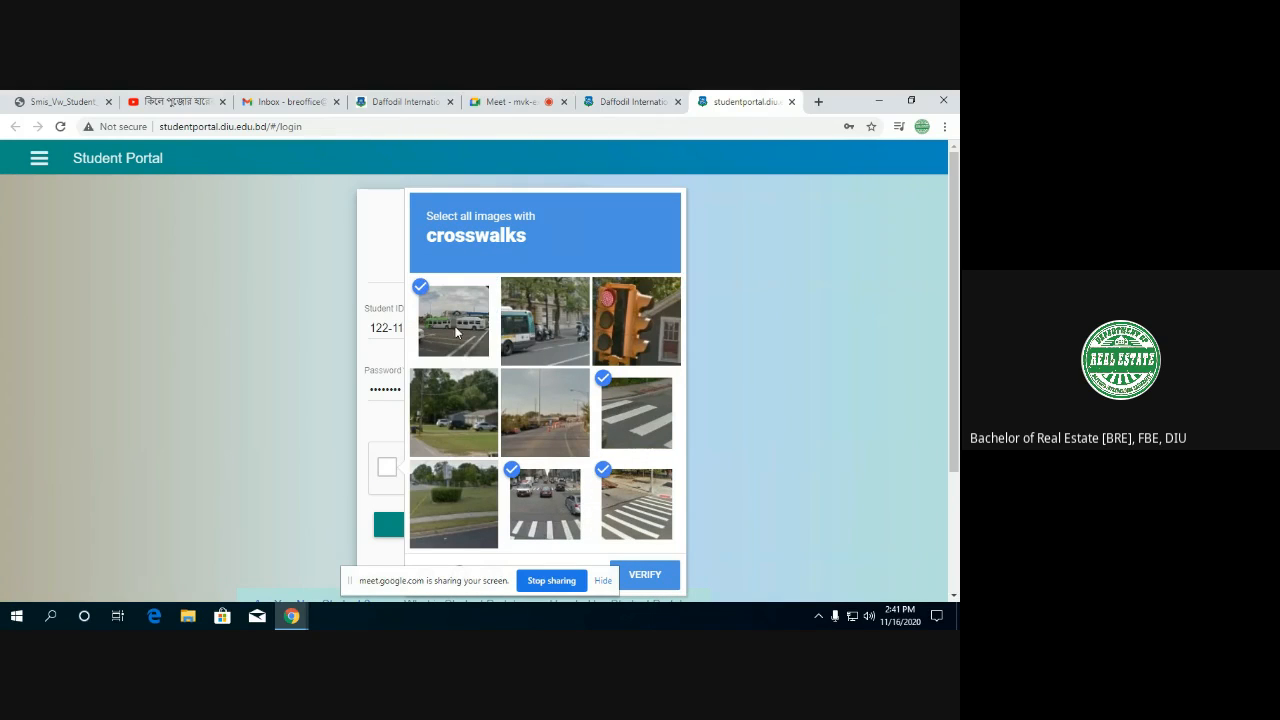
pyautogui.click(660, 577)
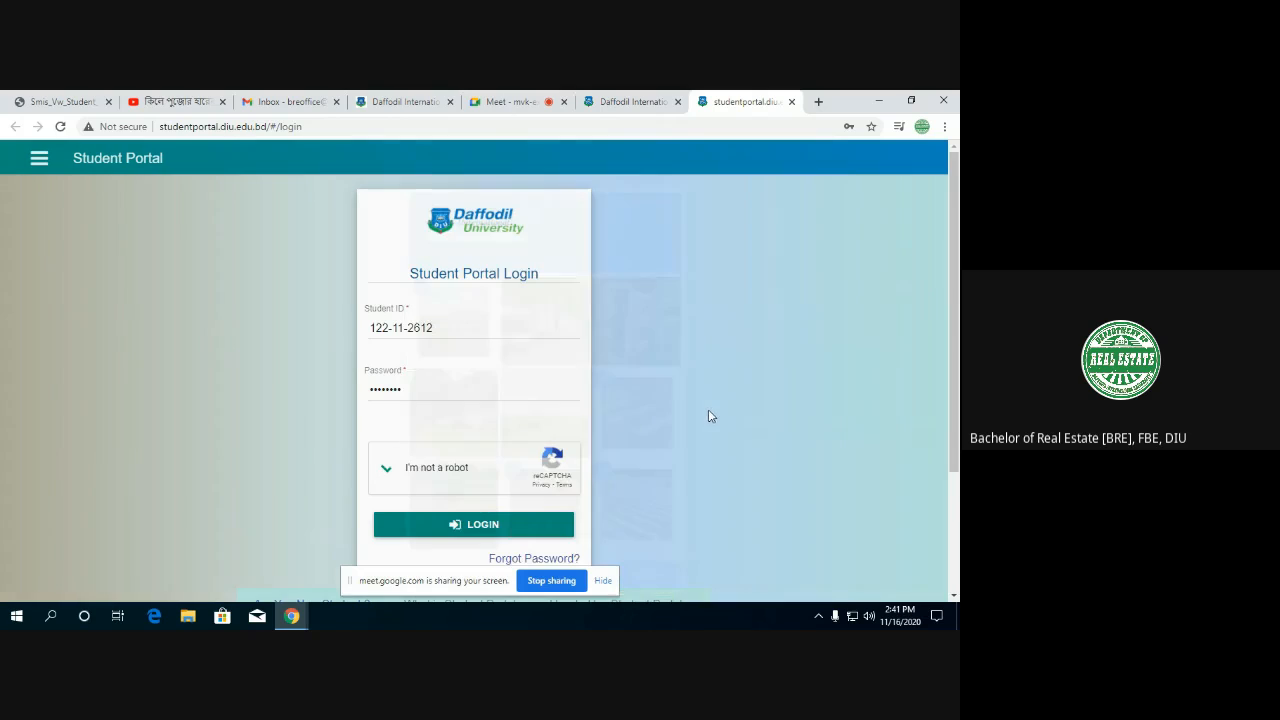
pyautogui.click(481, 527)
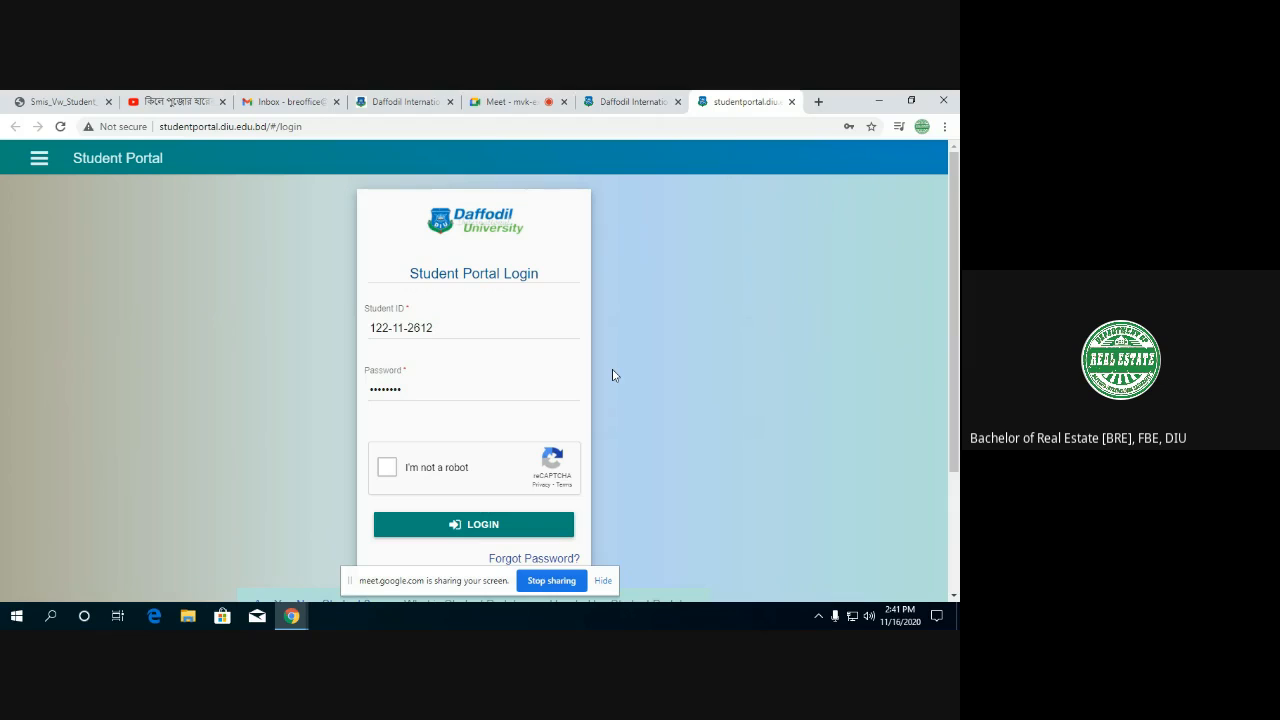
# Use Forgot Password? to send a reset link to the pasted DIU e-mail address.
pyautogui.click(538, 562)
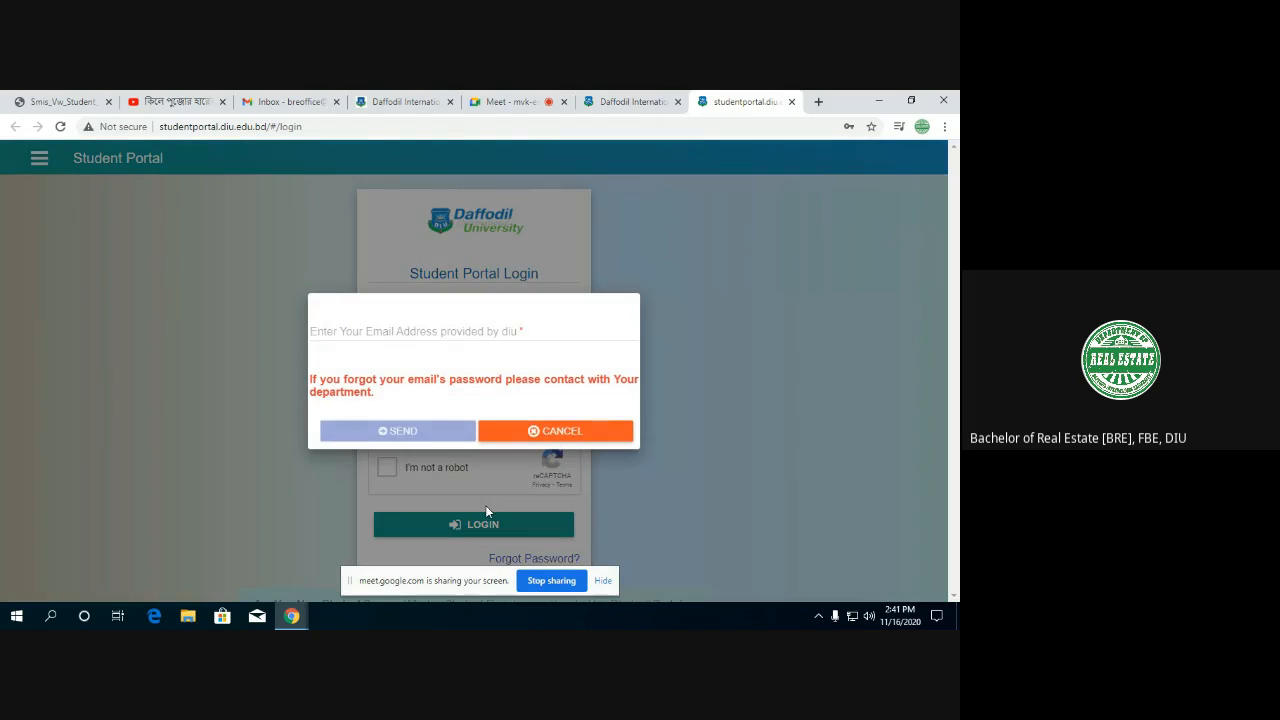
pyautogui.click(383, 331)
pyautogui.hotkey('ctrl', 'v')
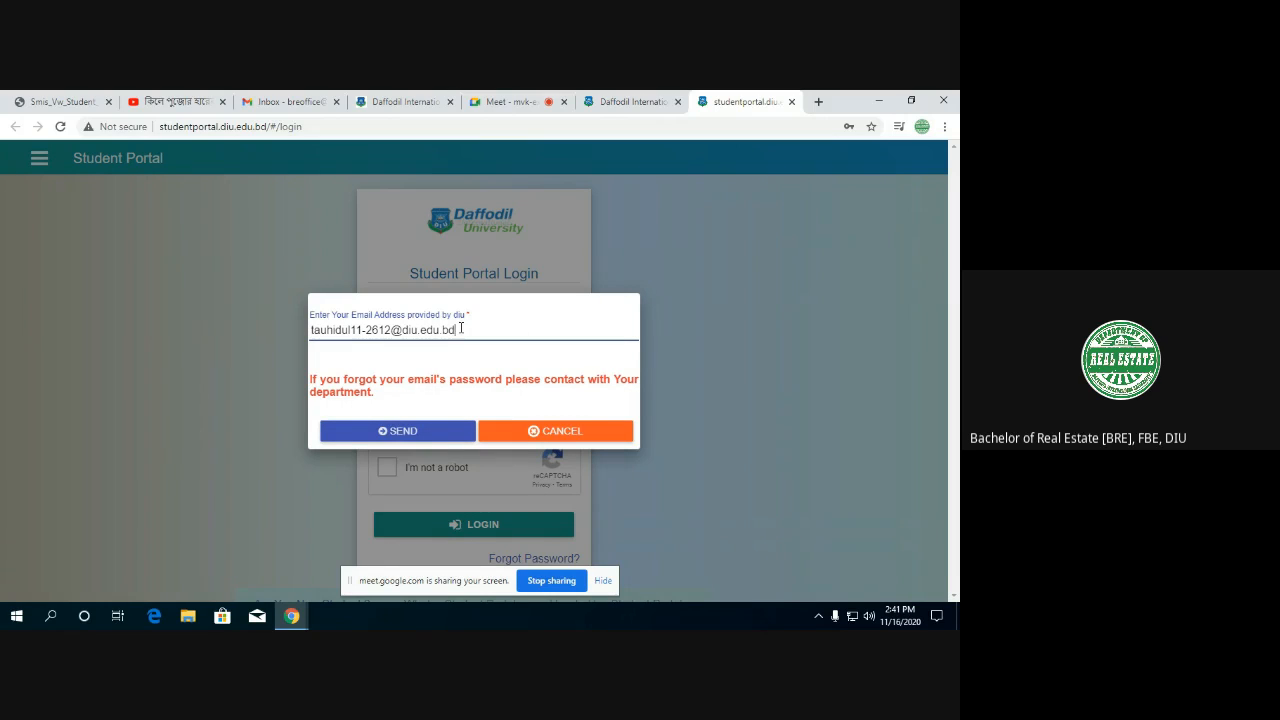
pyautogui.click(418, 430)
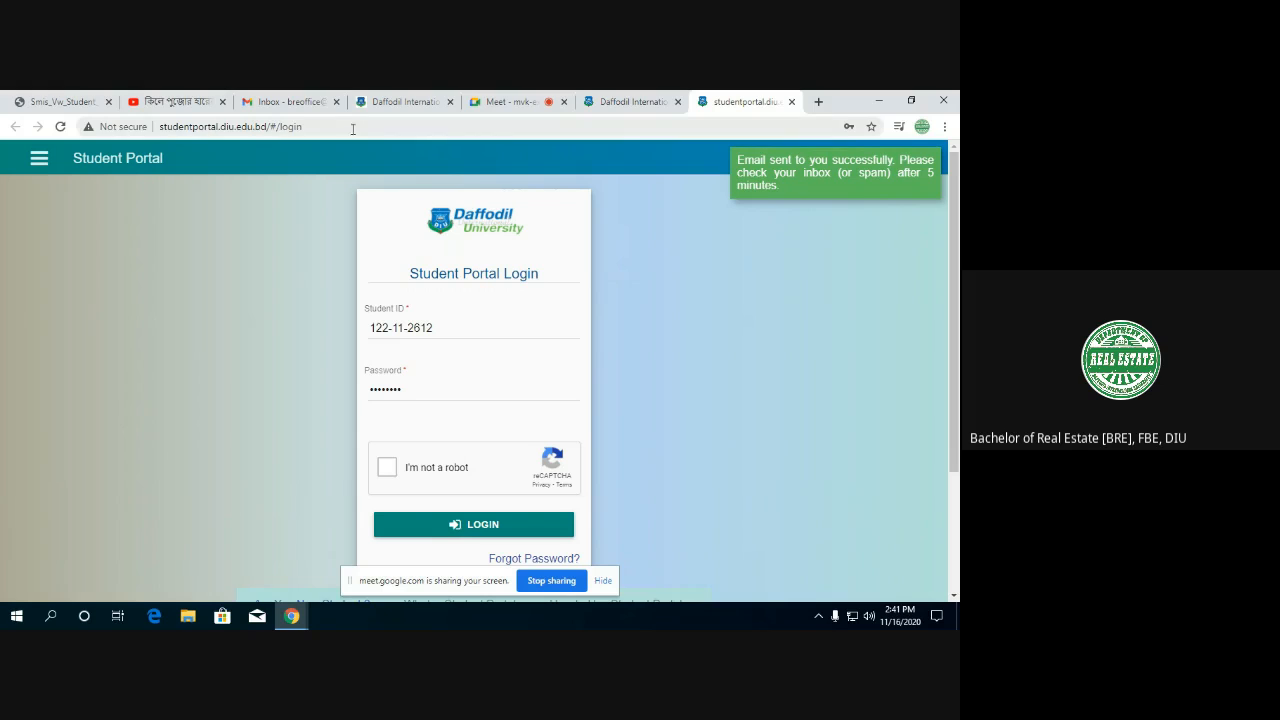
# In the Gmail tab, choose to sign in with a different Google account.
pyautogui.click(308, 104)
pyautogui.click(933, 162)
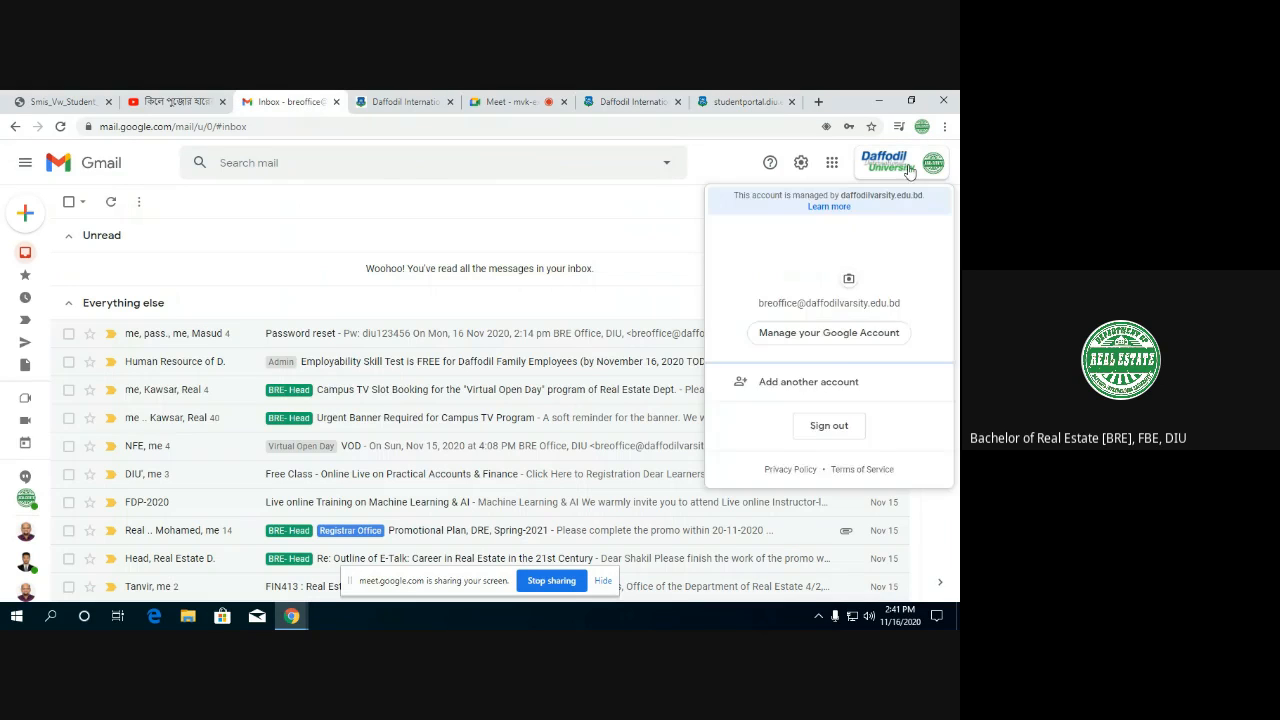
pyautogui.scroll(-3, 824, 414)
pyautogui.click(810, 428)
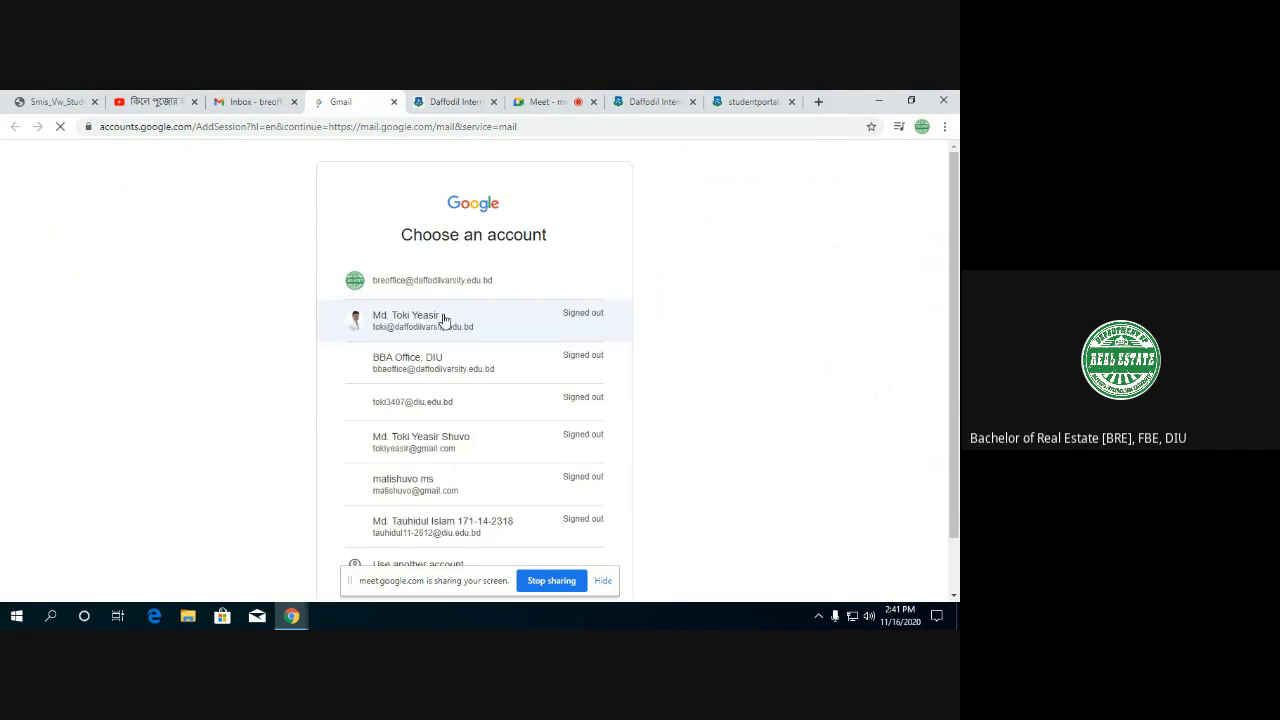
pyautogui.scroll(-1, 477, 460)
pyautogui.click(431, 503)
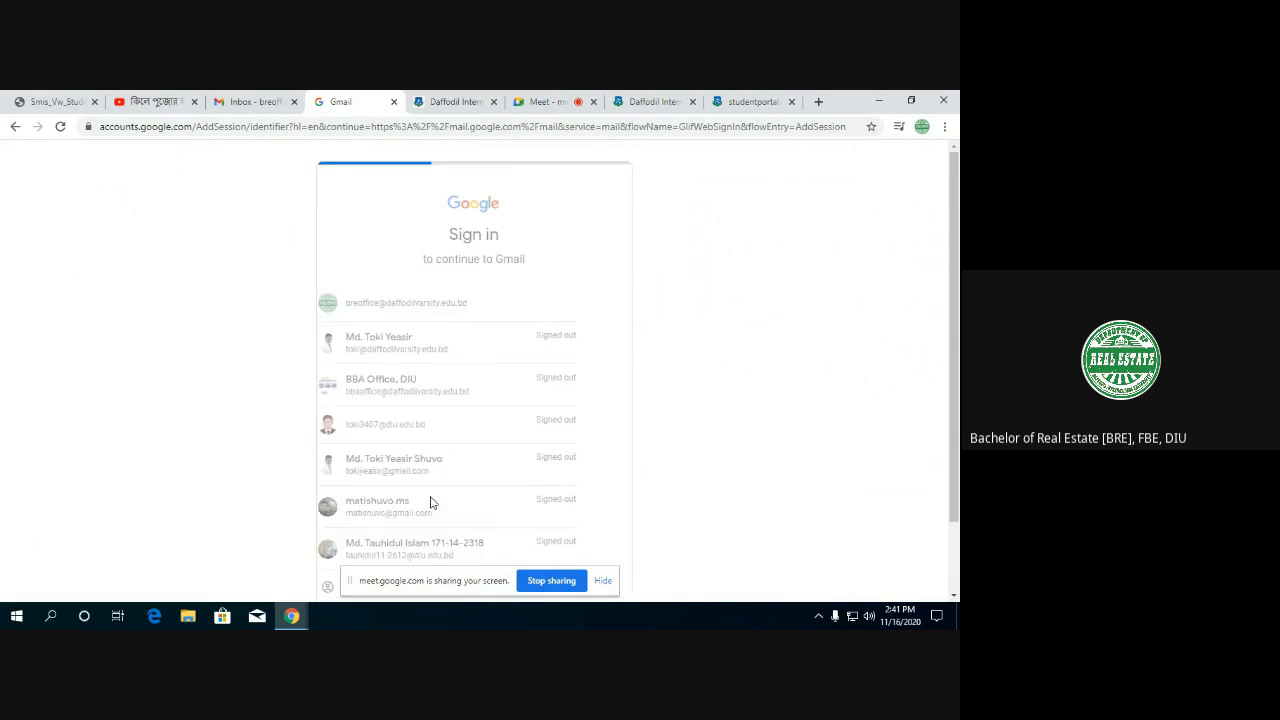
# Sign in with the student's university e-mail and account password to reach the inbox.
pyautogui.hotkey('ctrl', 'v')
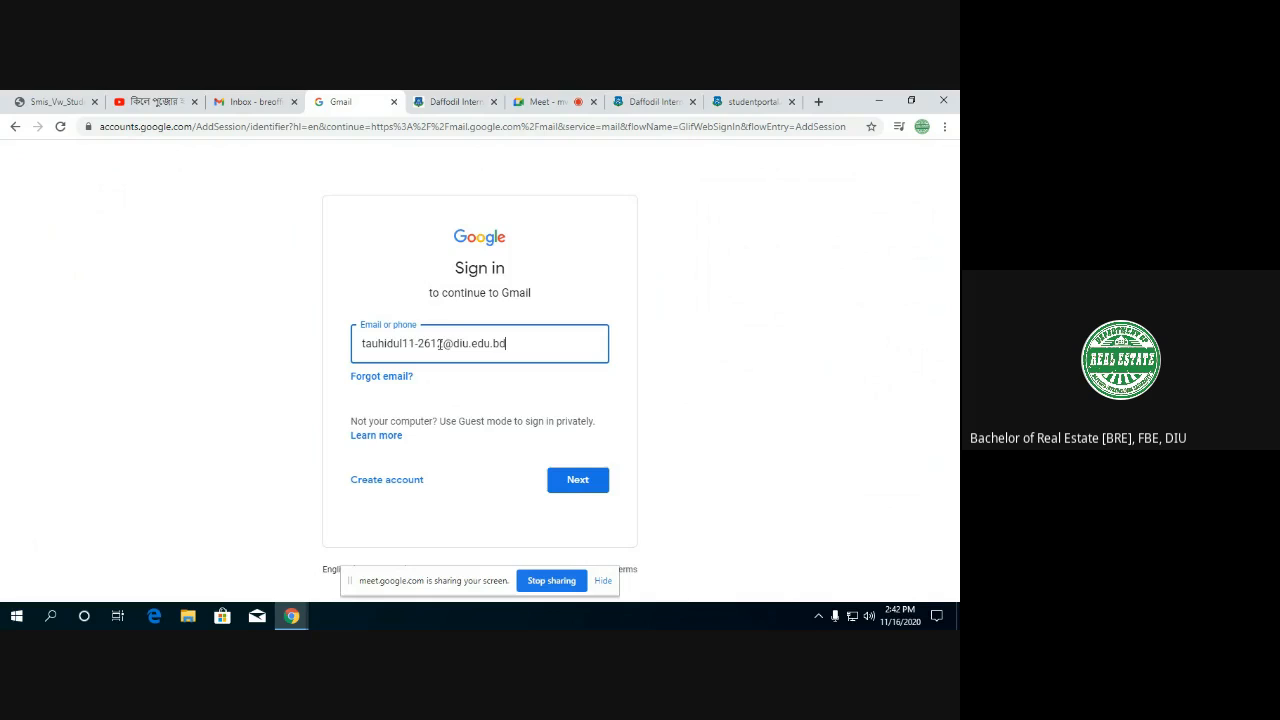
pyautogui.press('Return')
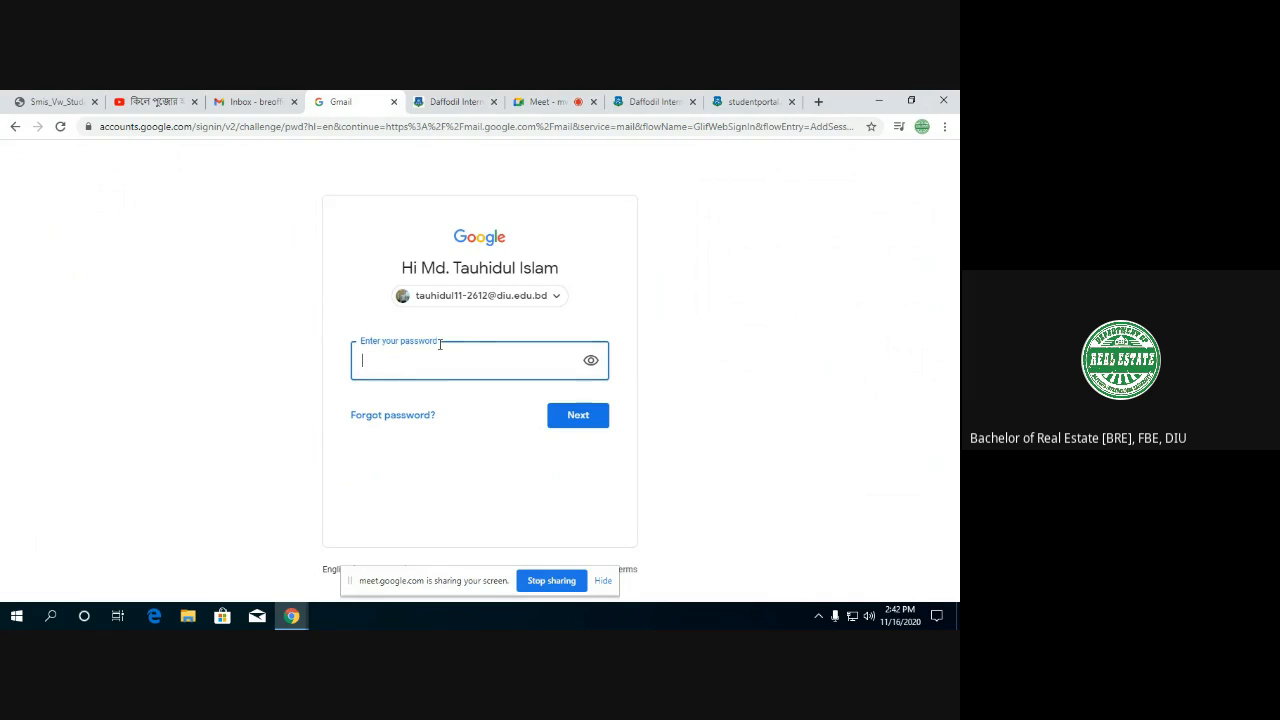
pyautogui.write('•••')
pyautogui.press('Return')
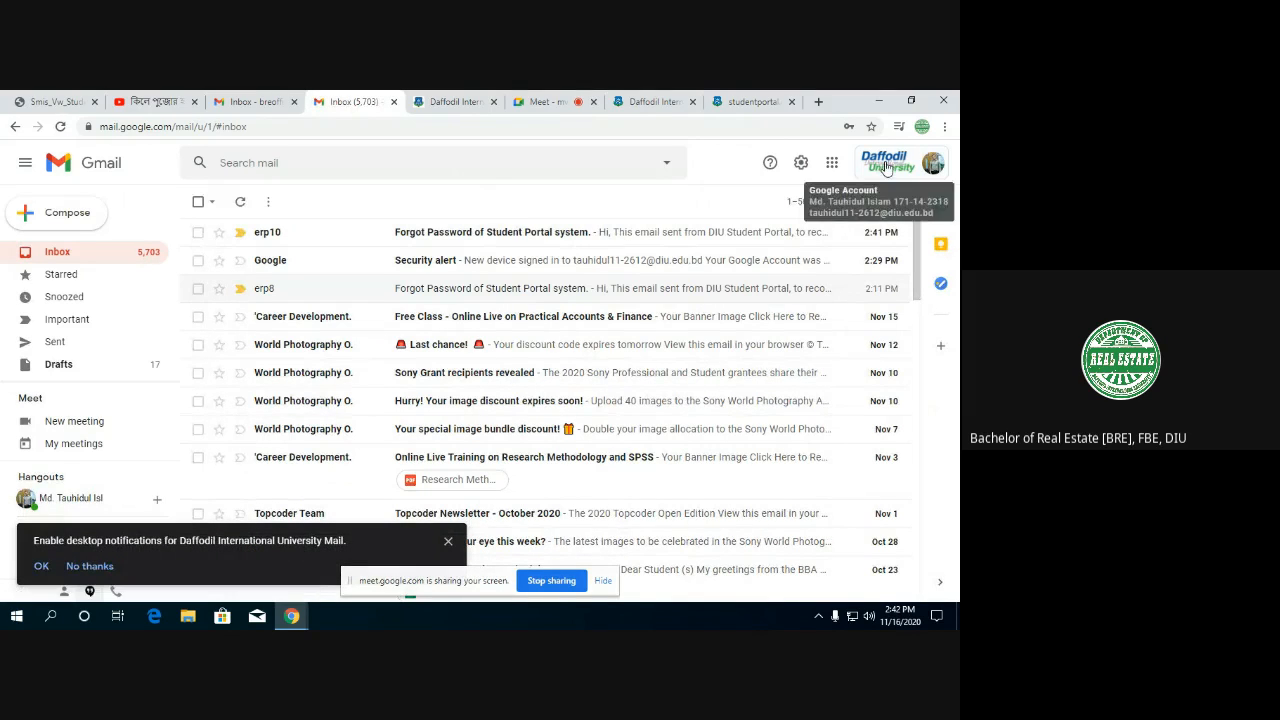
# Open the 'Forgot Password of Student Portal system' email and follow its resetPassword link.
pyautogui.click(438, 239)
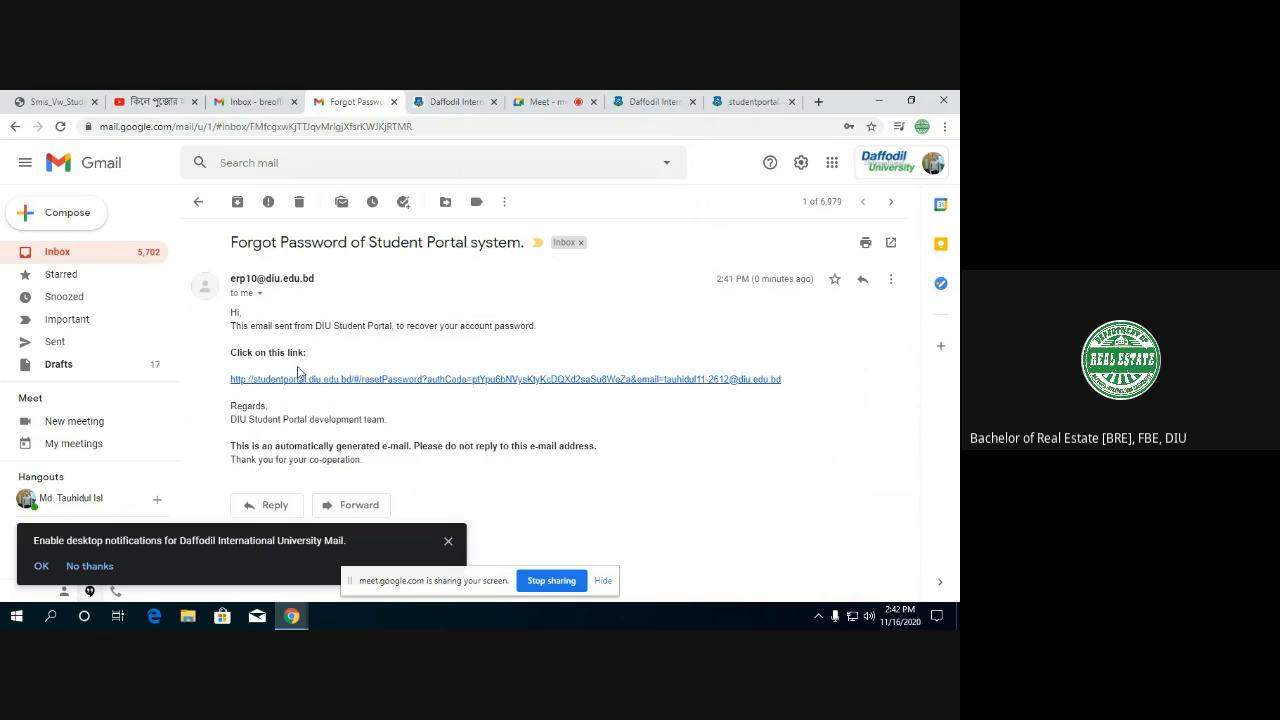
pyautogui.click(369, 380)
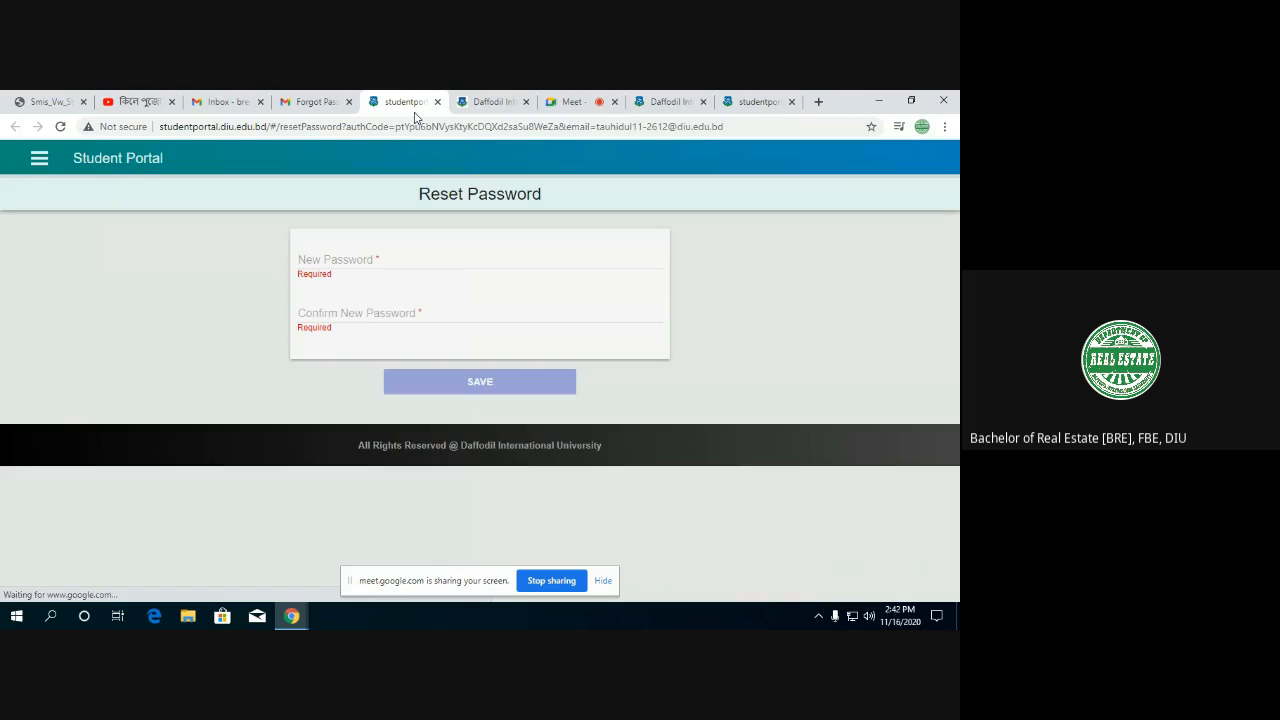
# Enter and confirm the new password, save it, and decline Chrome's offer to store it.
pyautogui.click(352, 258)
pyautogui.write('*')
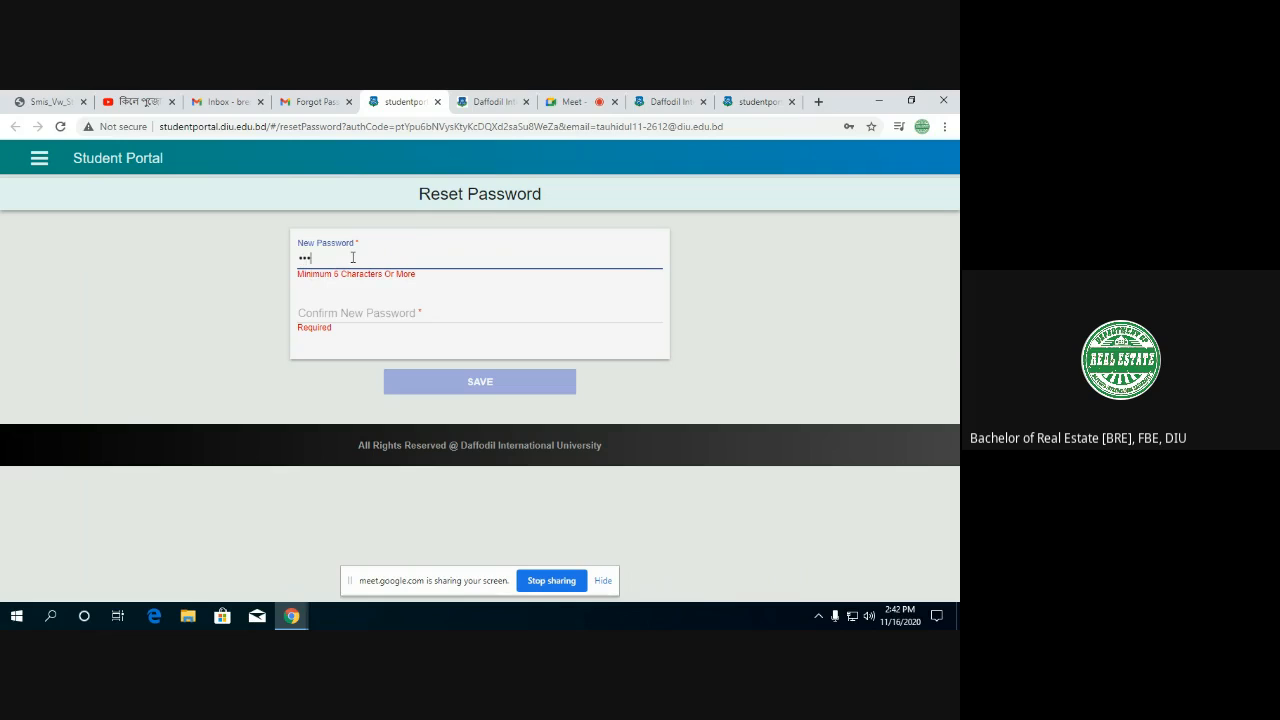
pyautogui.write('******')
pyautogui.click(340, 306)
pyautogui.write('*')
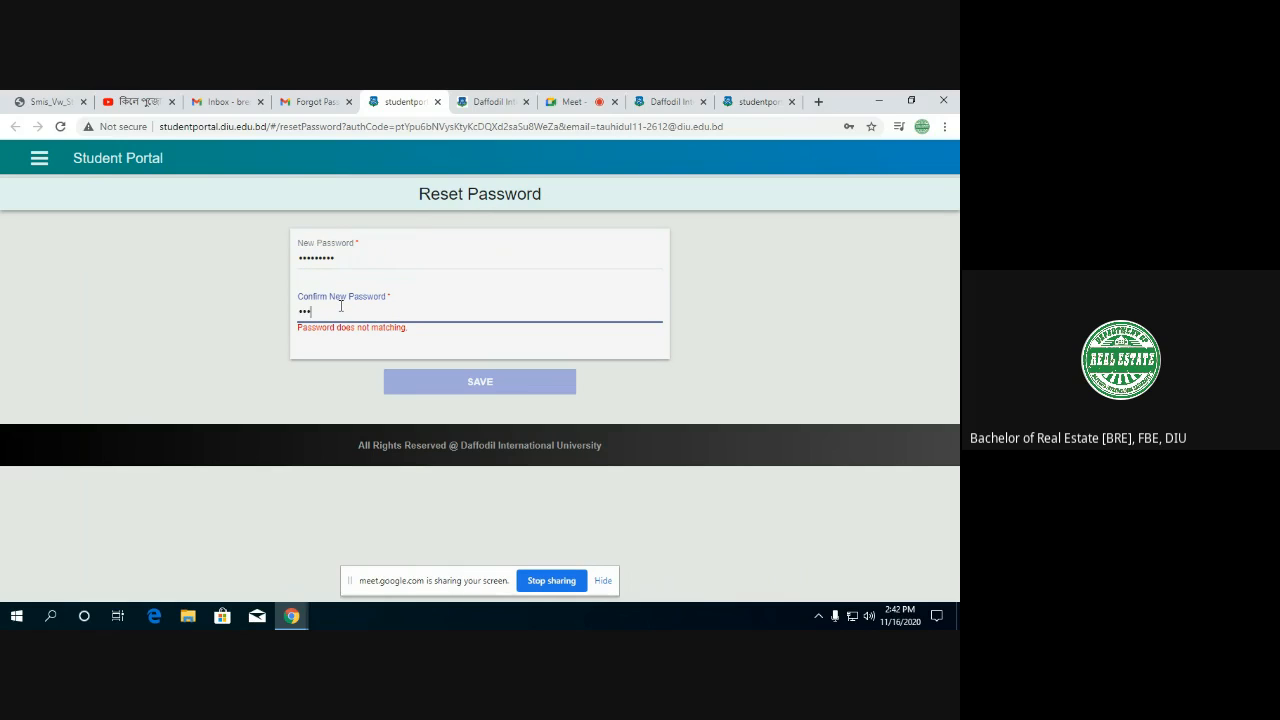
pyautogui.write('*')
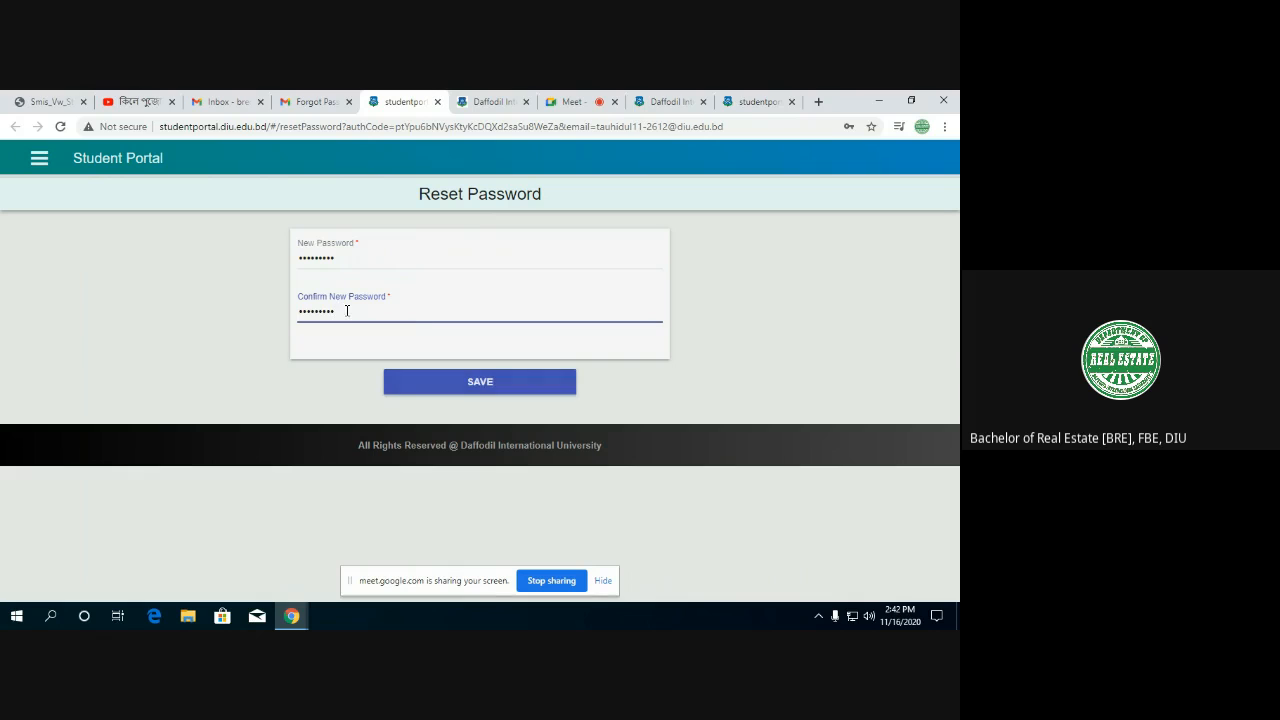
pyautogui.click(461, 381)
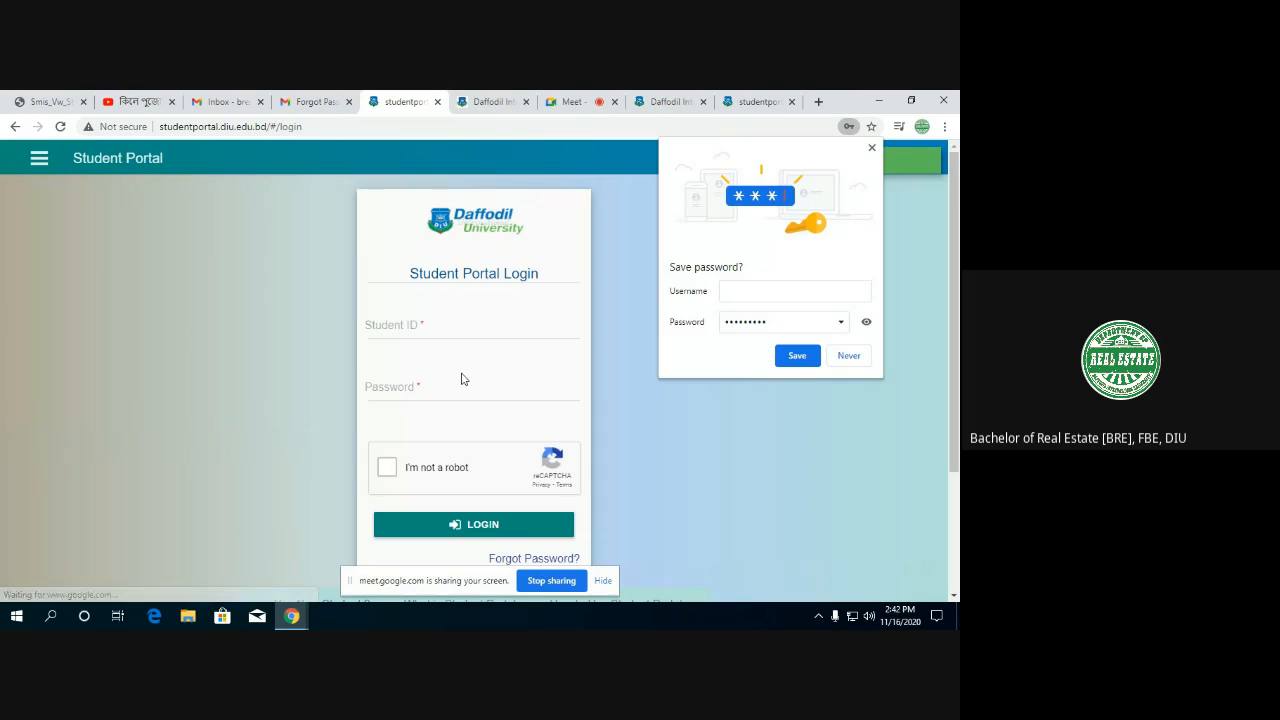
pyautogui.click(864, 358)
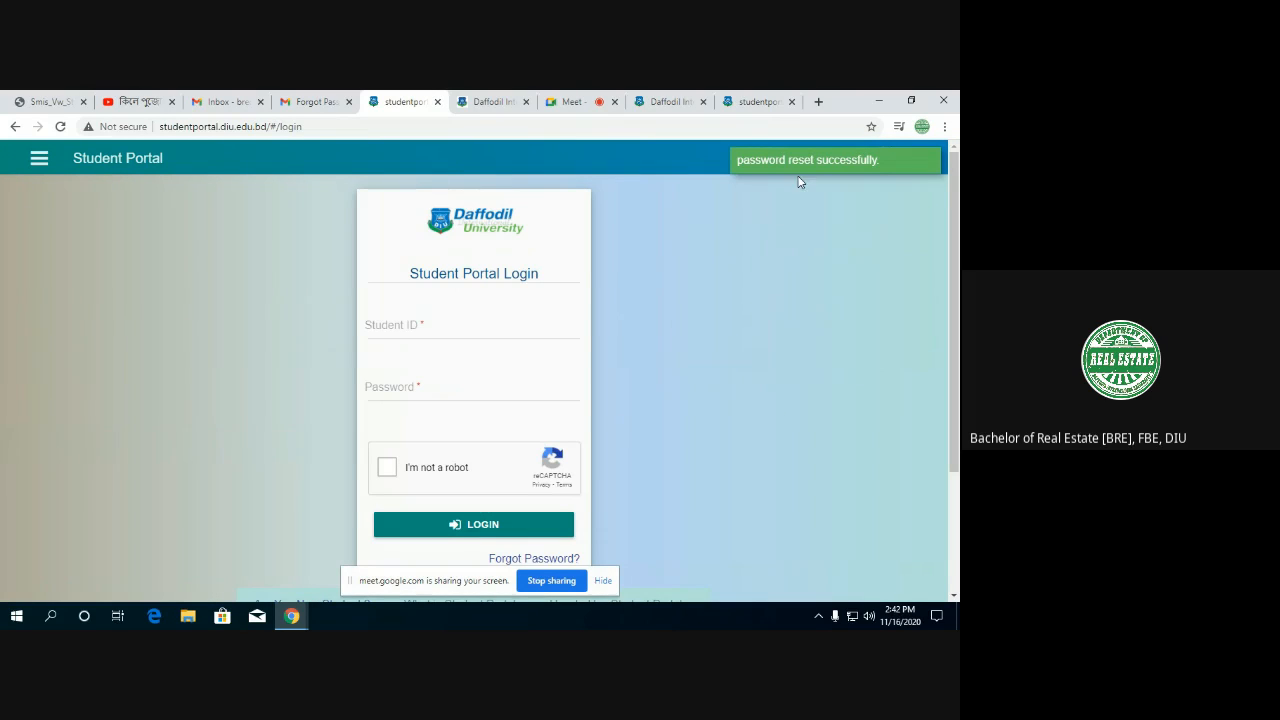
# Fill in the student ID and the new password on the portal login form.
pyautogui.click(434, 320)
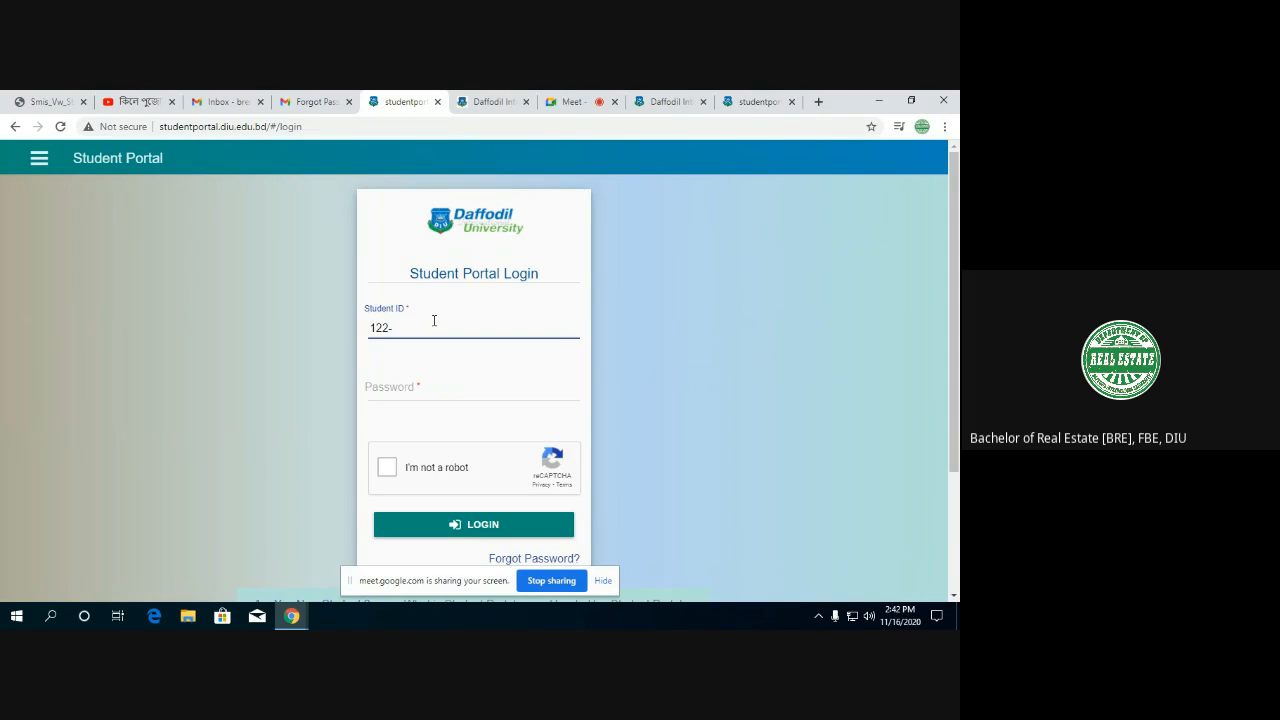
pyautogui.write('122-11-2612')
pyautogui.click(446, 392)
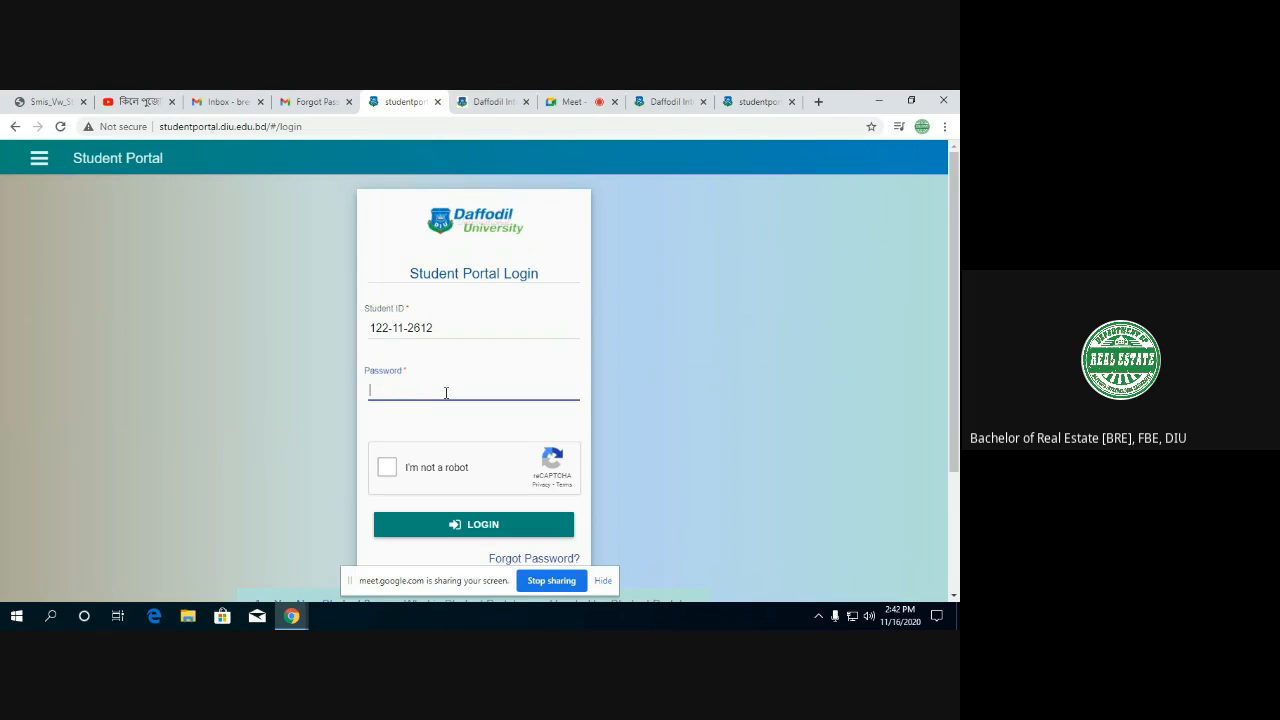
pyautogui.write('•••')
# Pass the robot check, log in to the dashboard, then bring up Meet's more options.
pyautogui.click(387, 467)
pyautogui.click(483, 525)
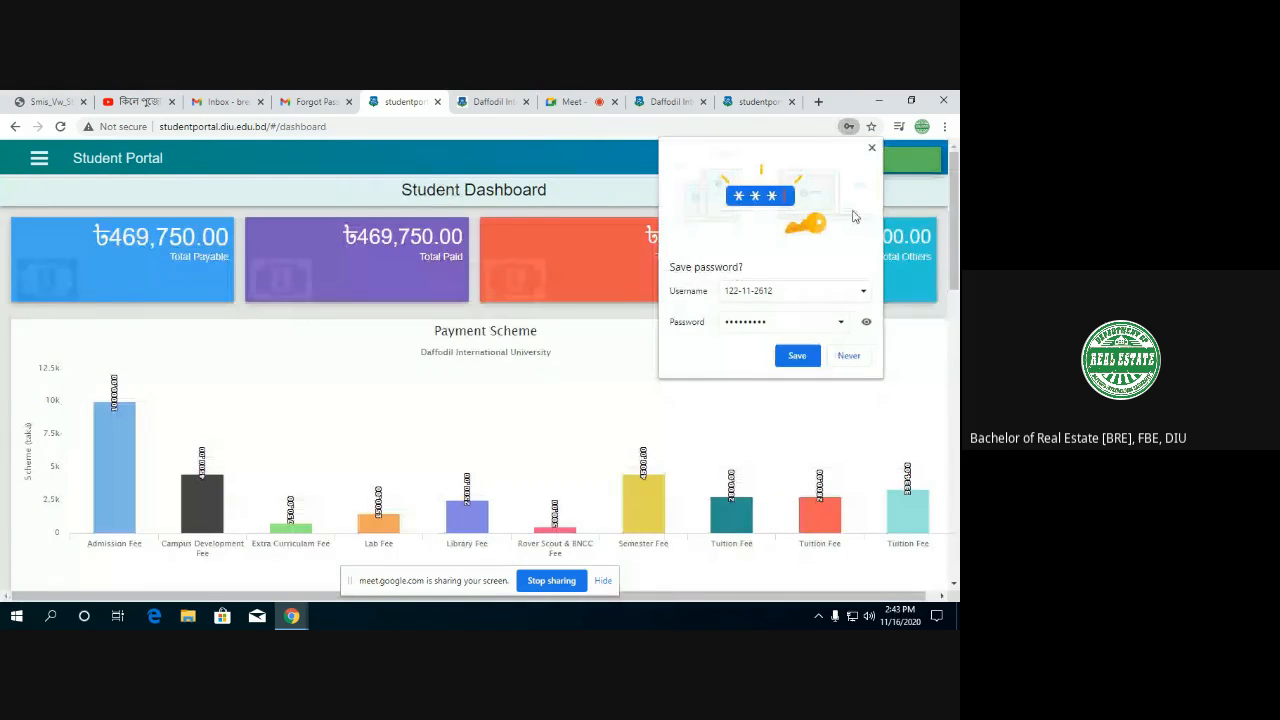
pyautogui.click(848, 356)
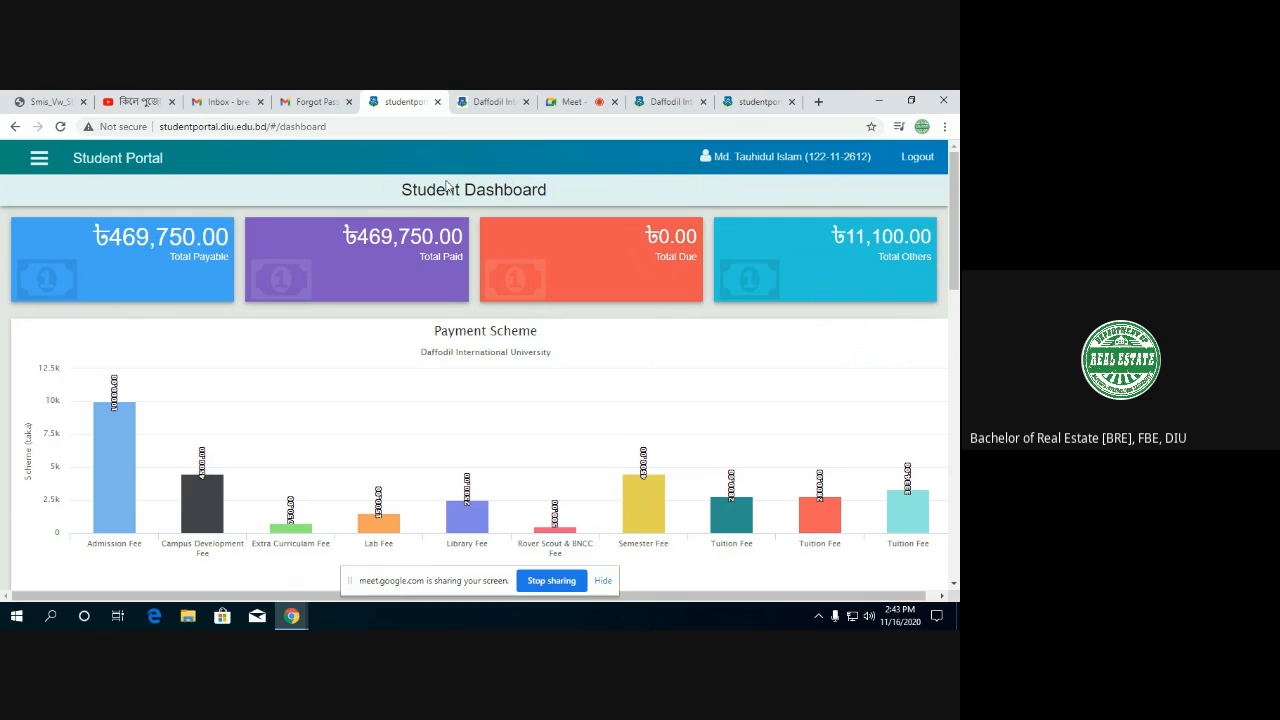
pyautogui.click(577, 100)
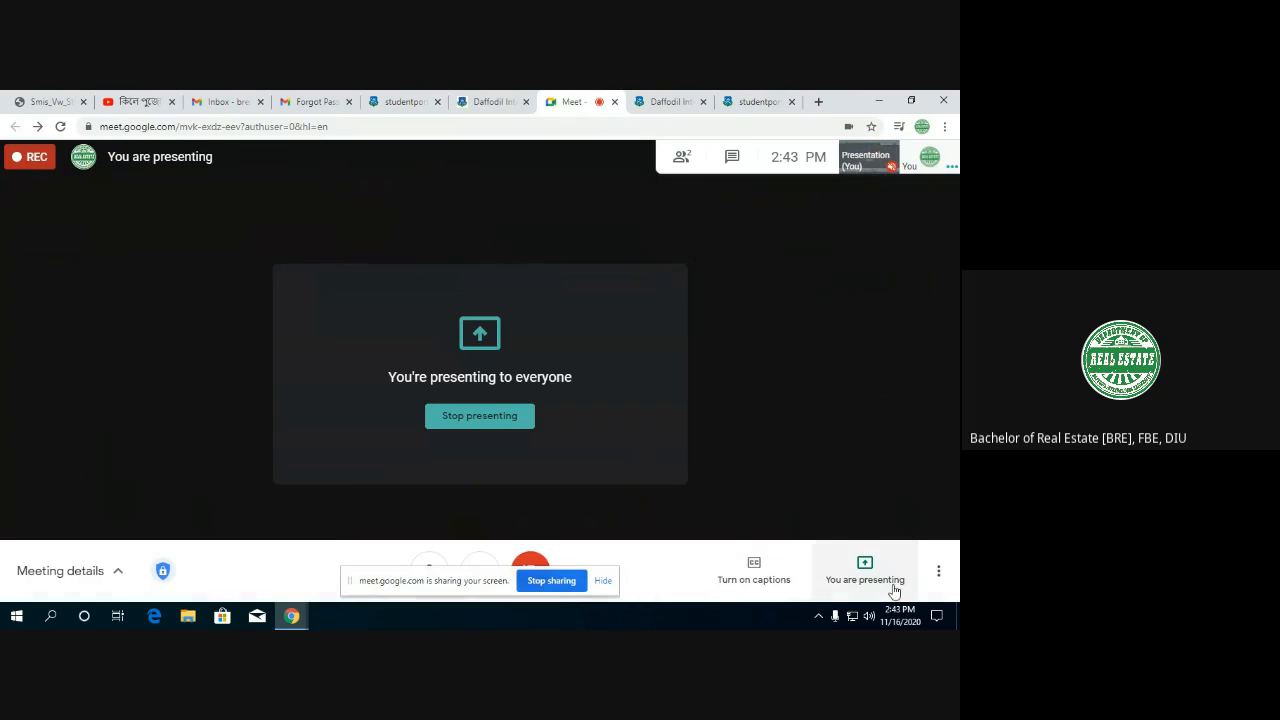
pyautogui.click(940, 573)
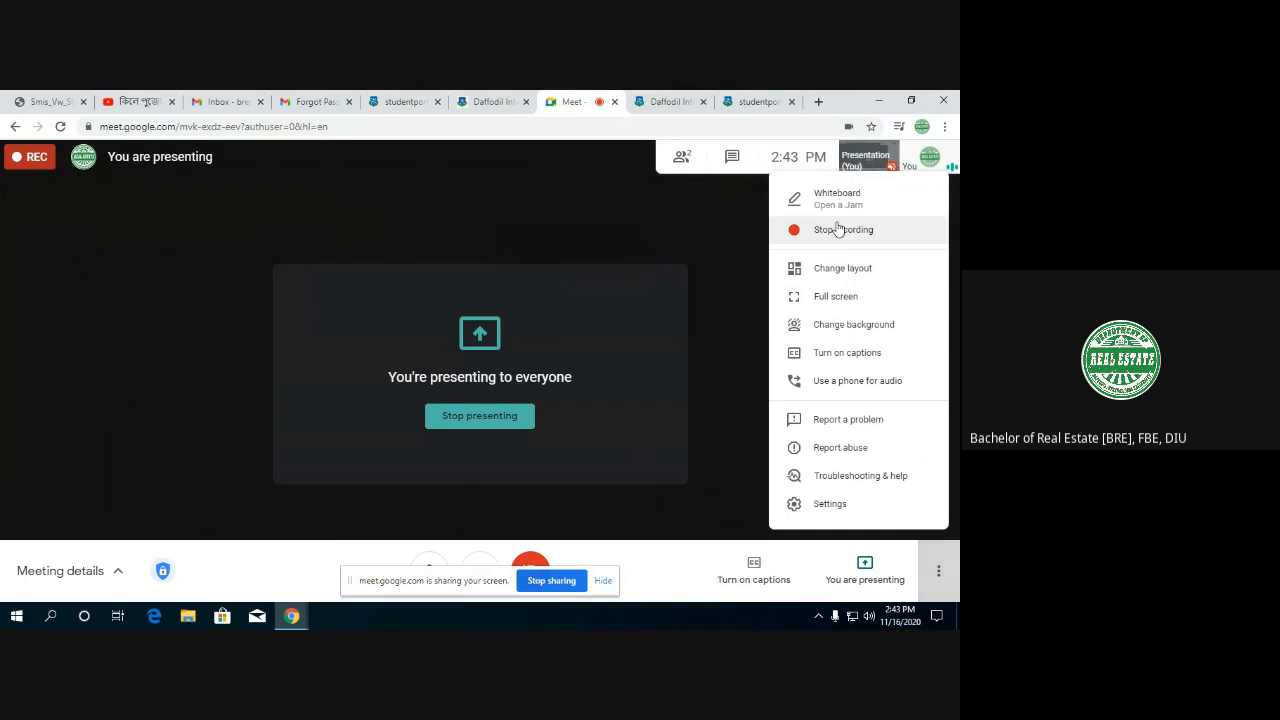